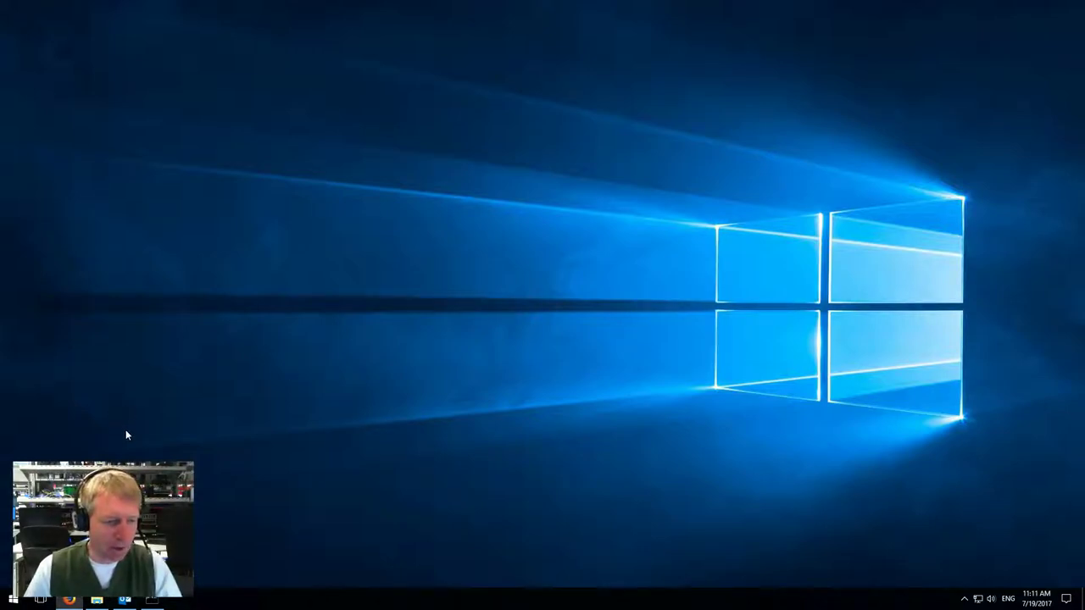
Launch MeshCommander by searching 'mesh' from the Start menu and load the AMT computer list
right_click(128, 600)
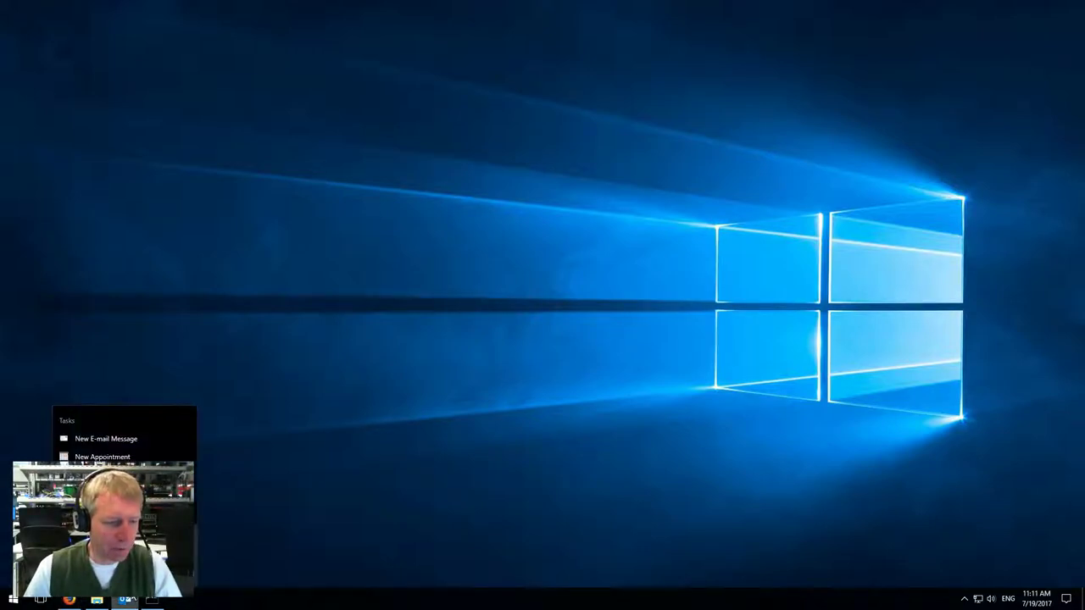
key(Escape)
key(super)
text(mesh)
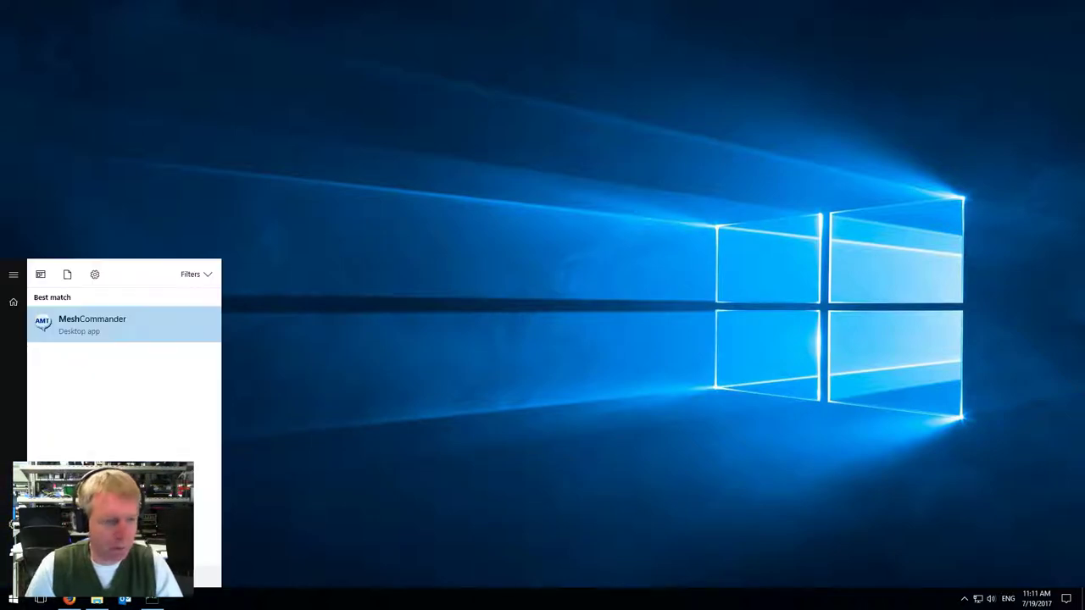
key(Return)
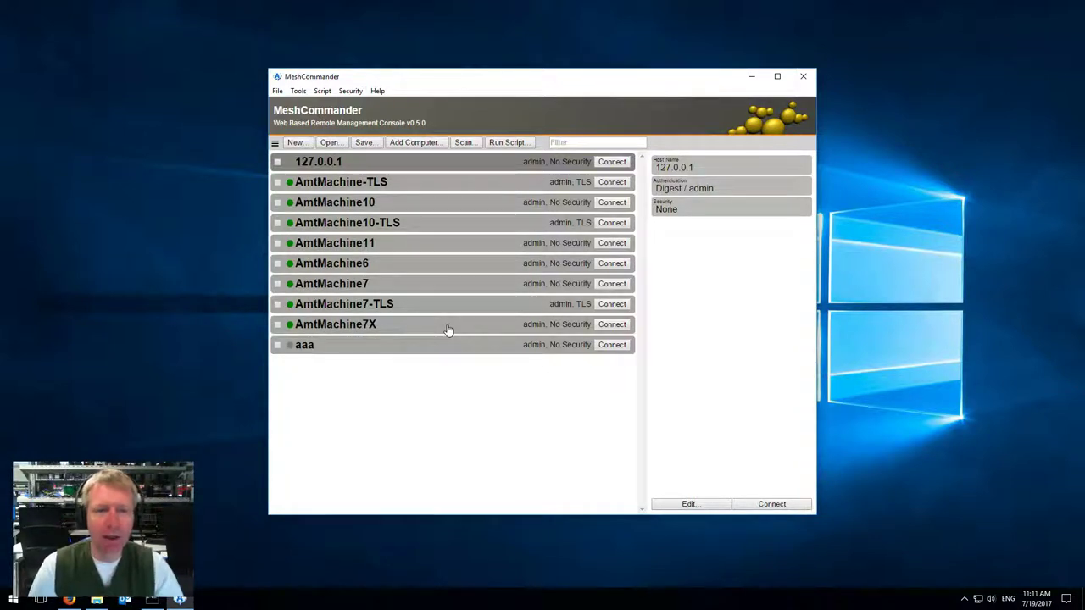
click(611, 284)
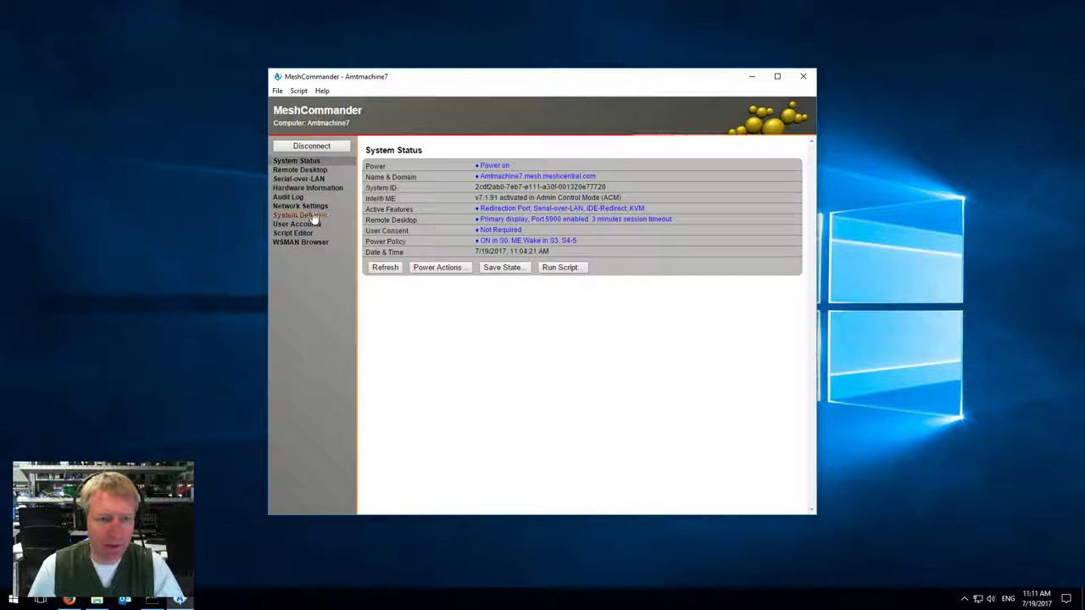
click(300, 206)
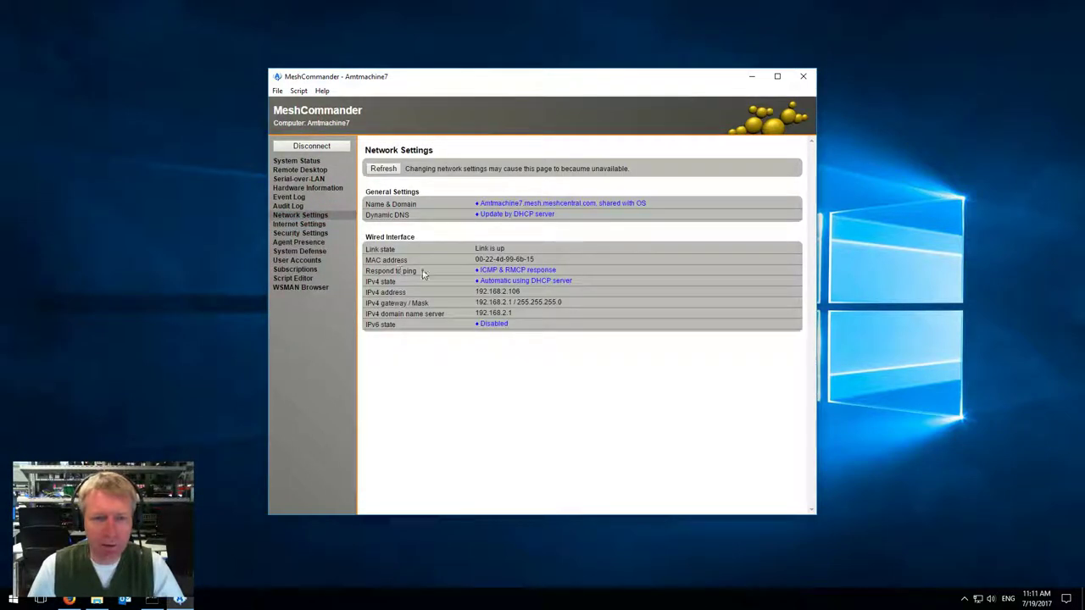
click(525, 271)
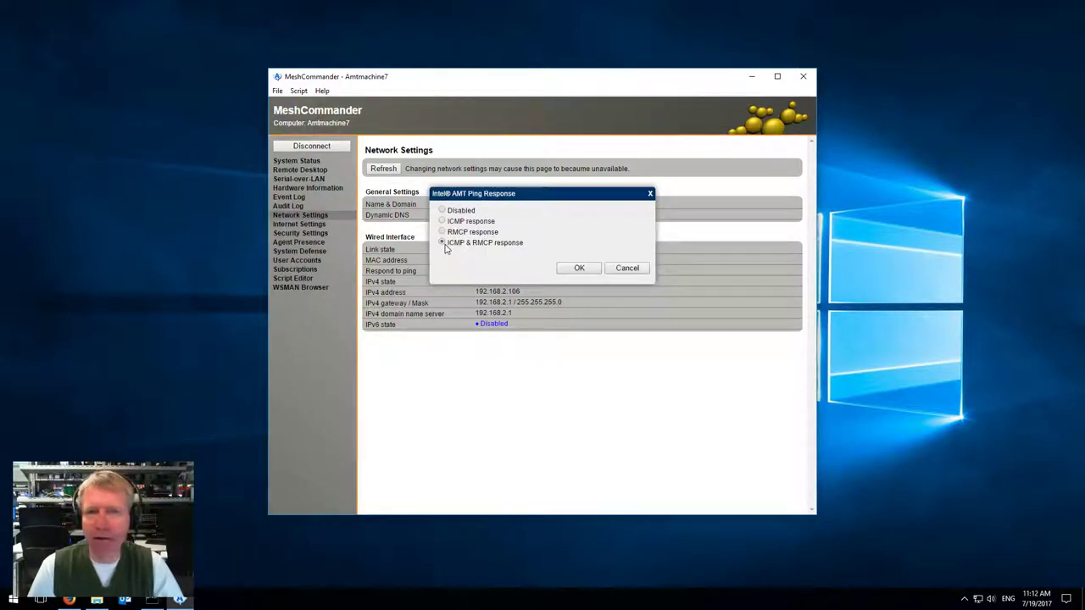
click(626, 268)
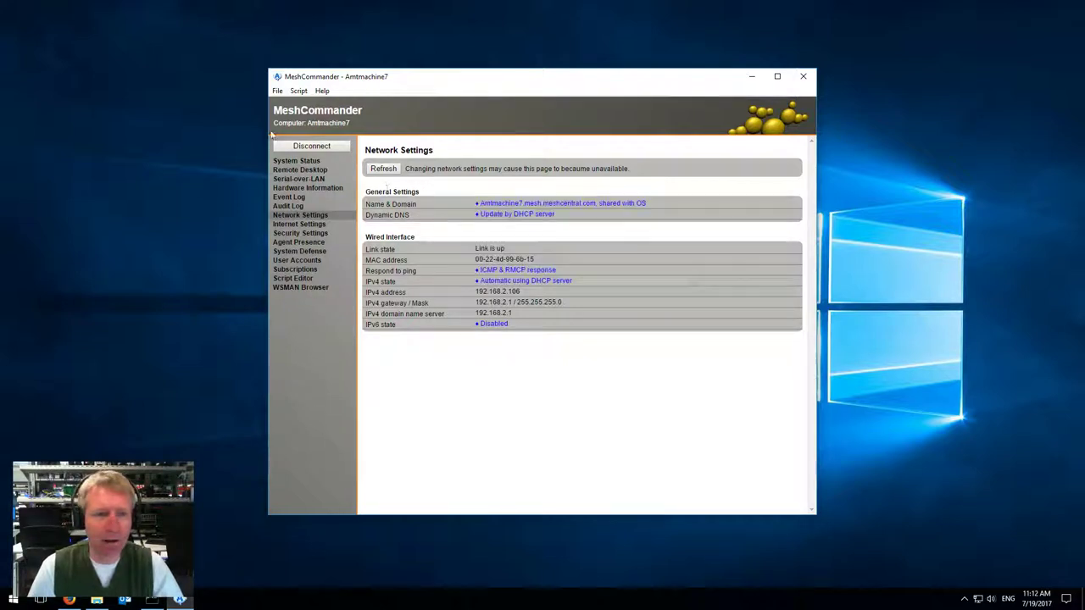
click(312, 146)
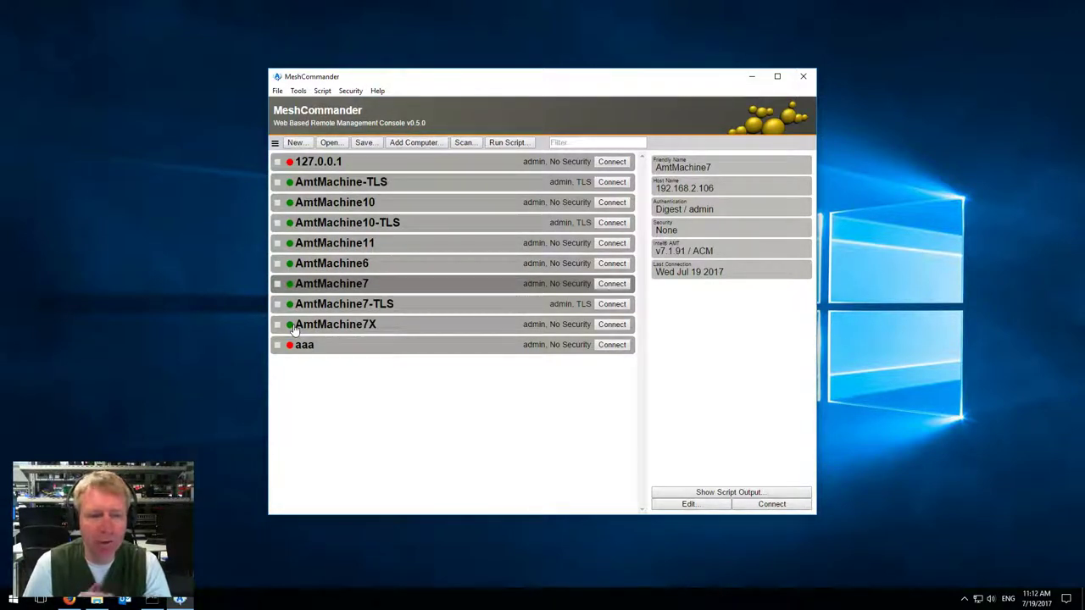
click(377, 90)
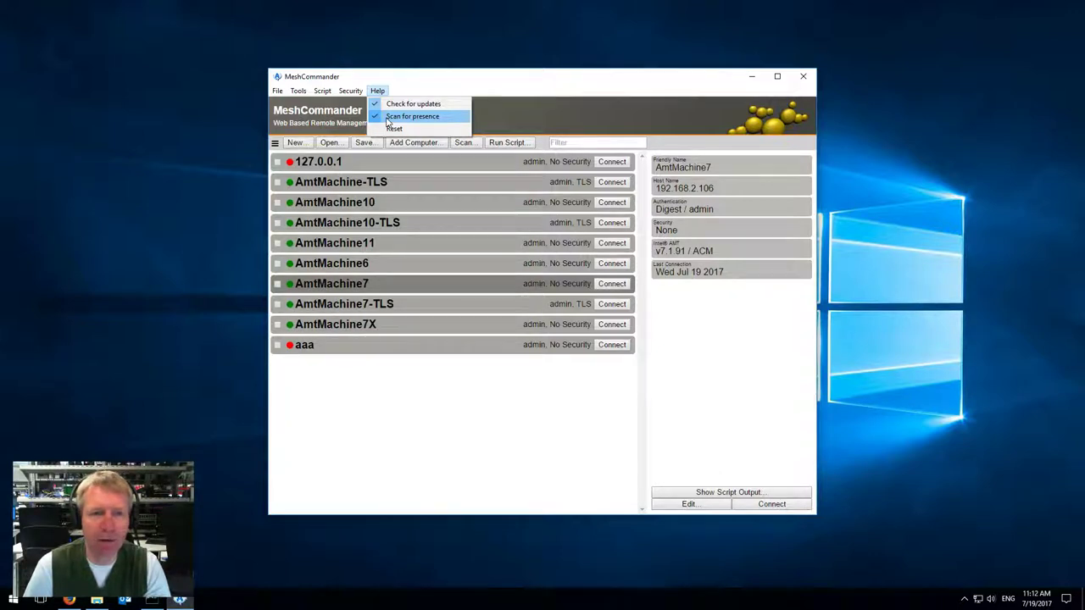
click(387, 118)
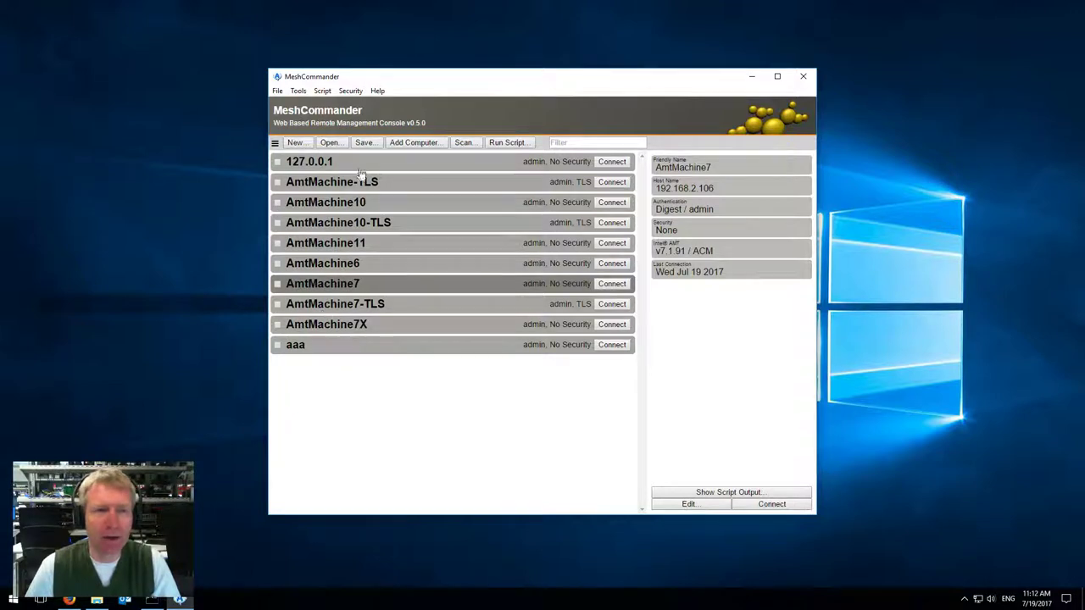
click(377, 91)
click(383, 118)
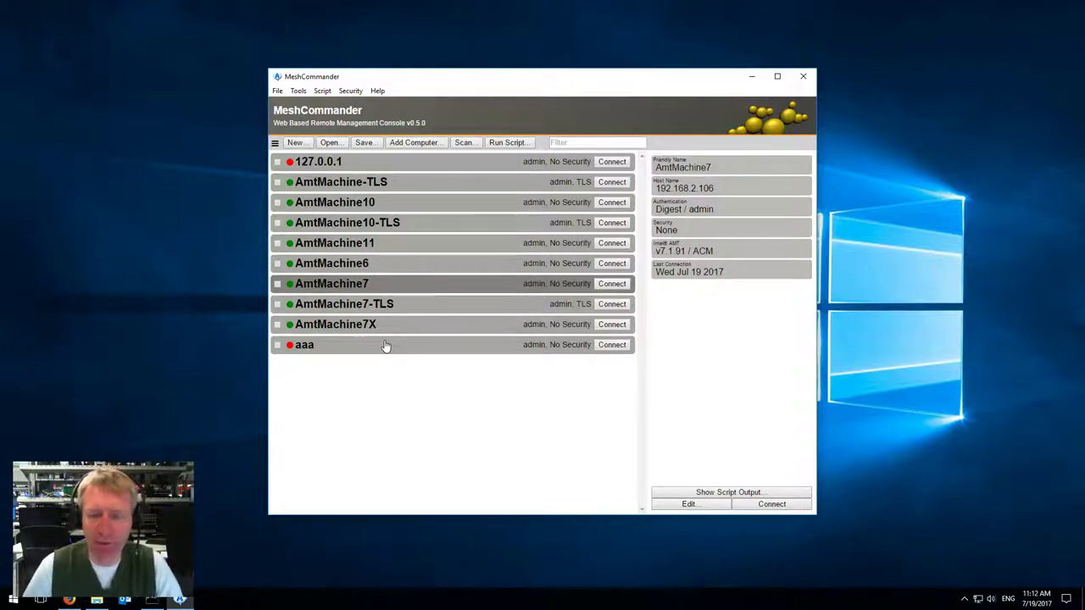
Scan 192.168.2.0/8 for AMT devices and add 192.168.2.105 and 192.168.2.138 to the list
click(355, 268)
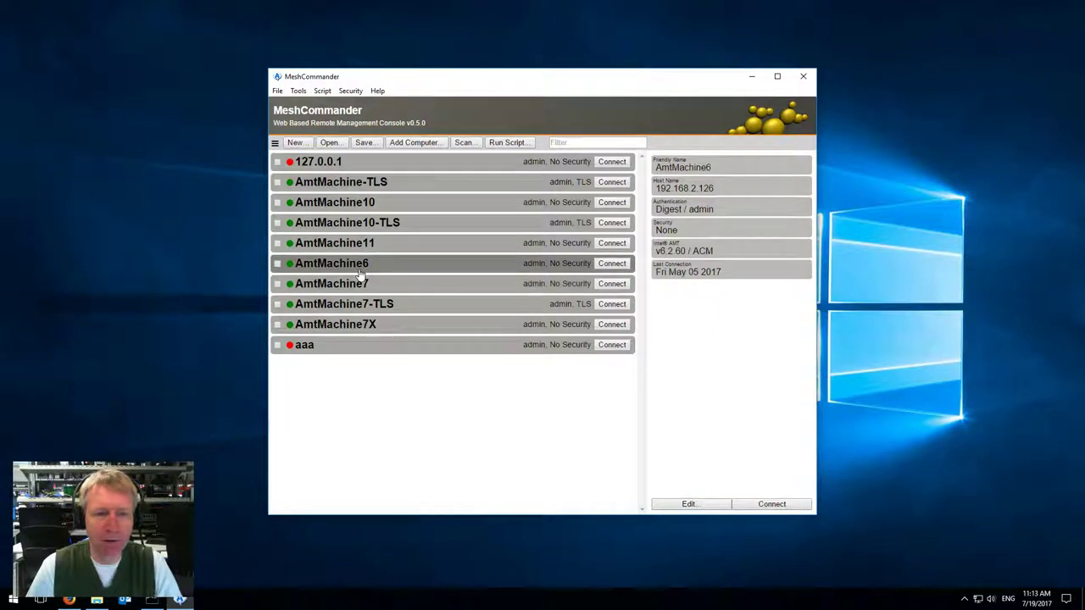
click(464, 143)
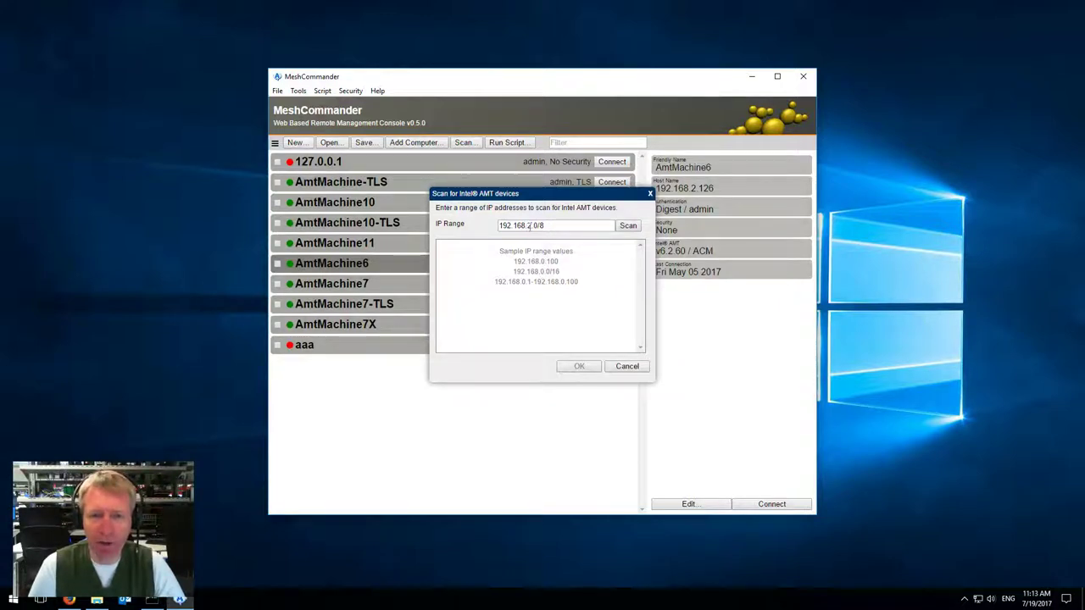
click(628, 225)
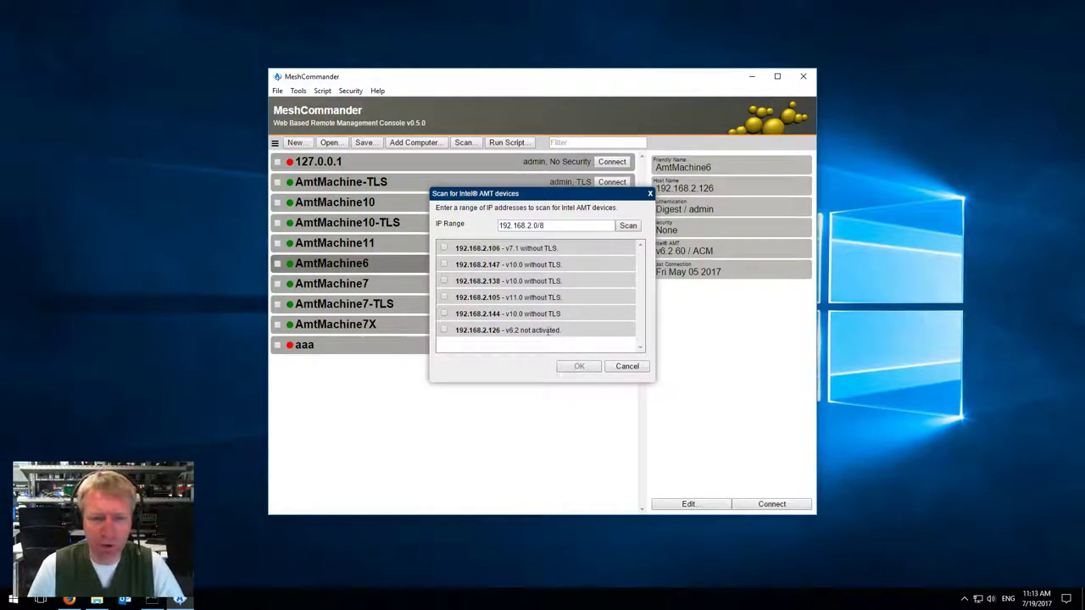
click(443, 280)
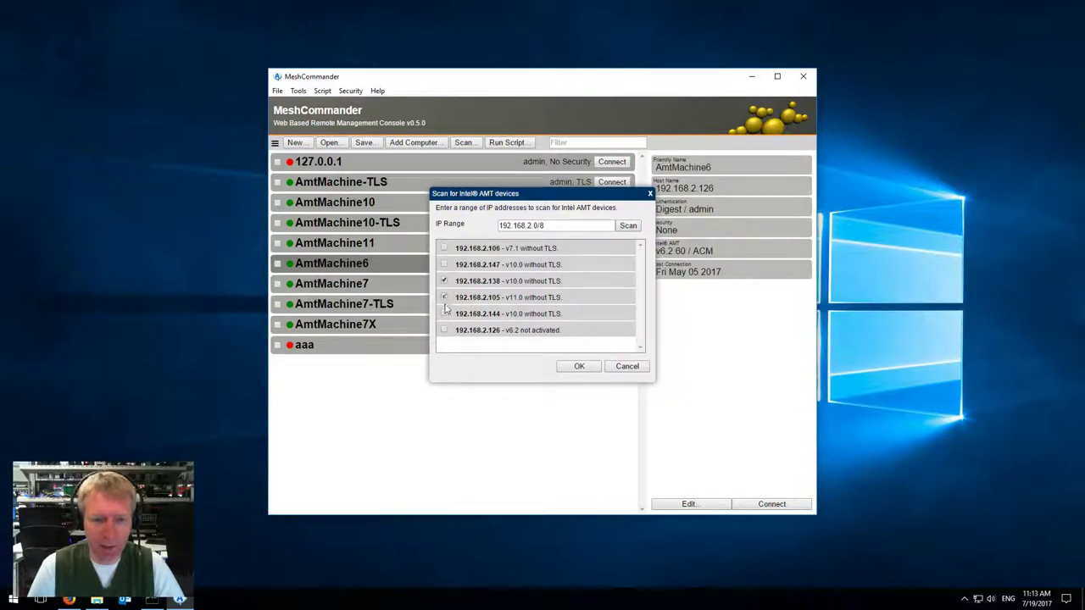
click(580, 367)
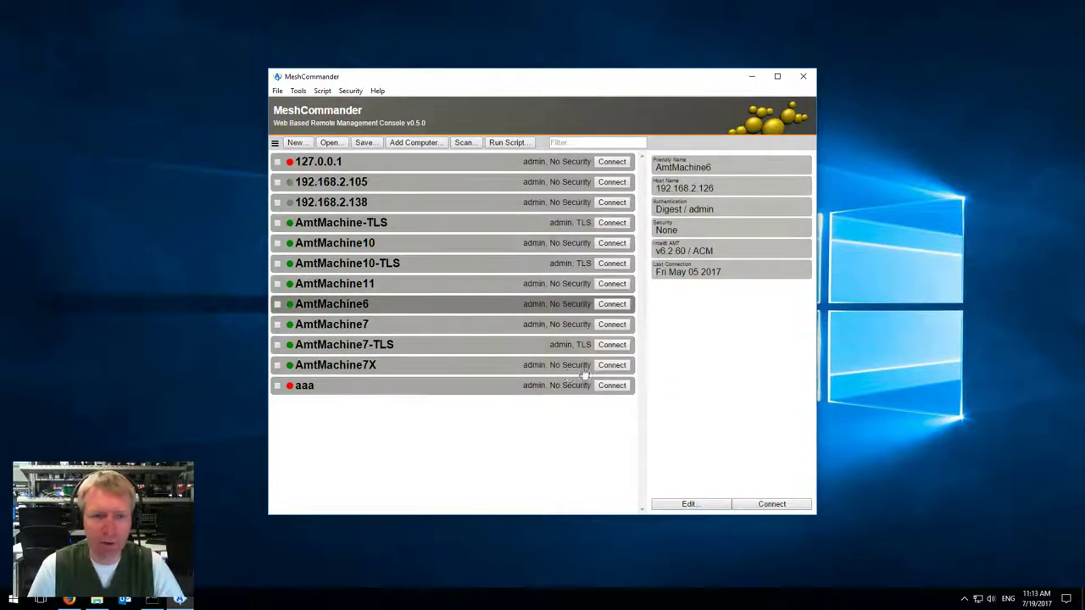
Open the edit settings for 192.168.2.138 and close them without changes
click(361, 206)
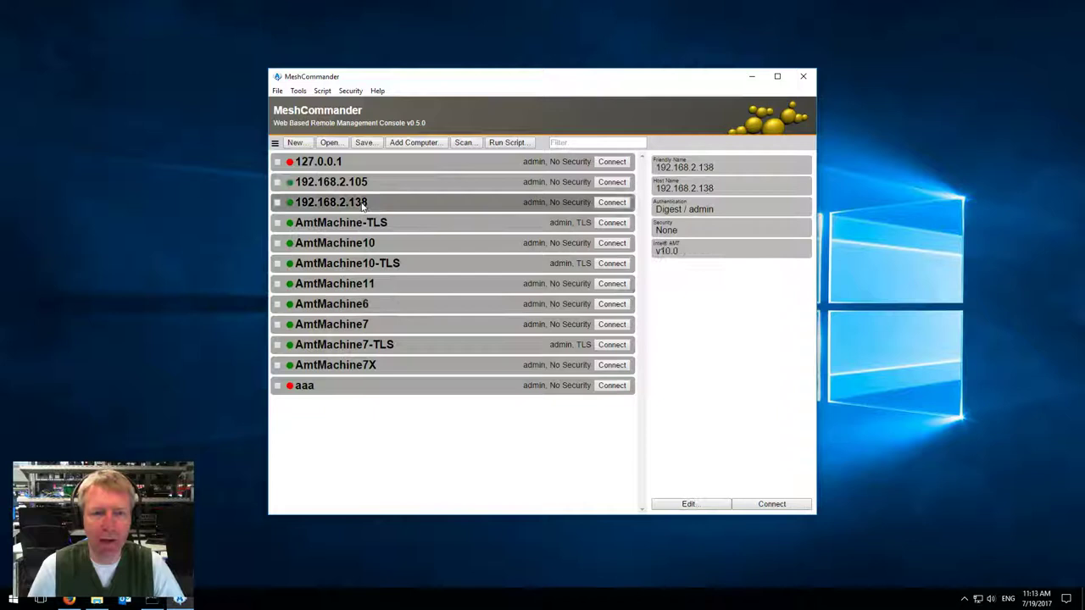
right_click(362, 205)
click(373, 262)
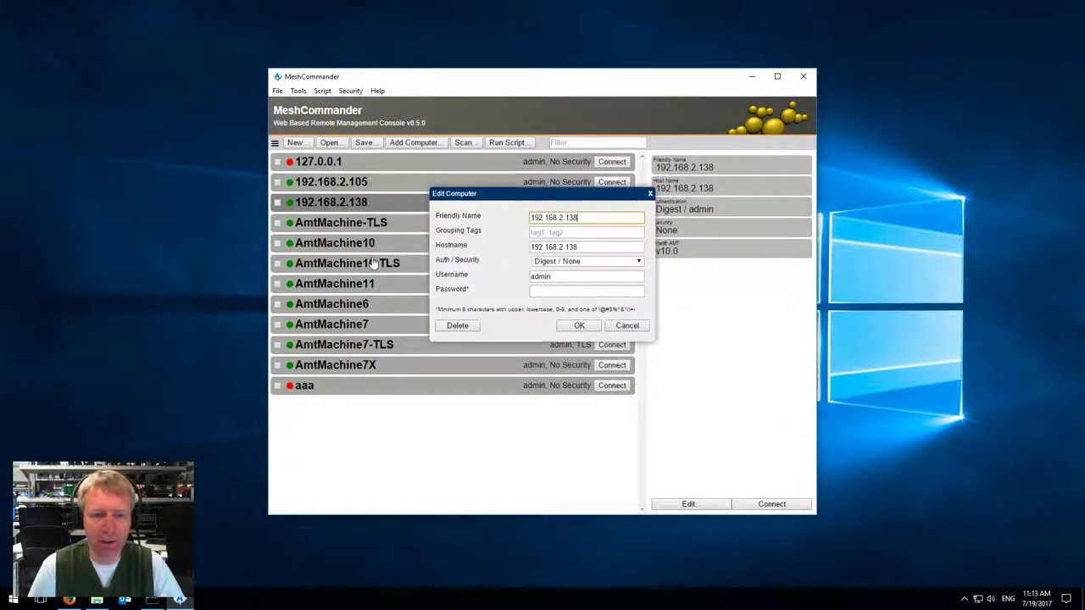
click(620, 326)
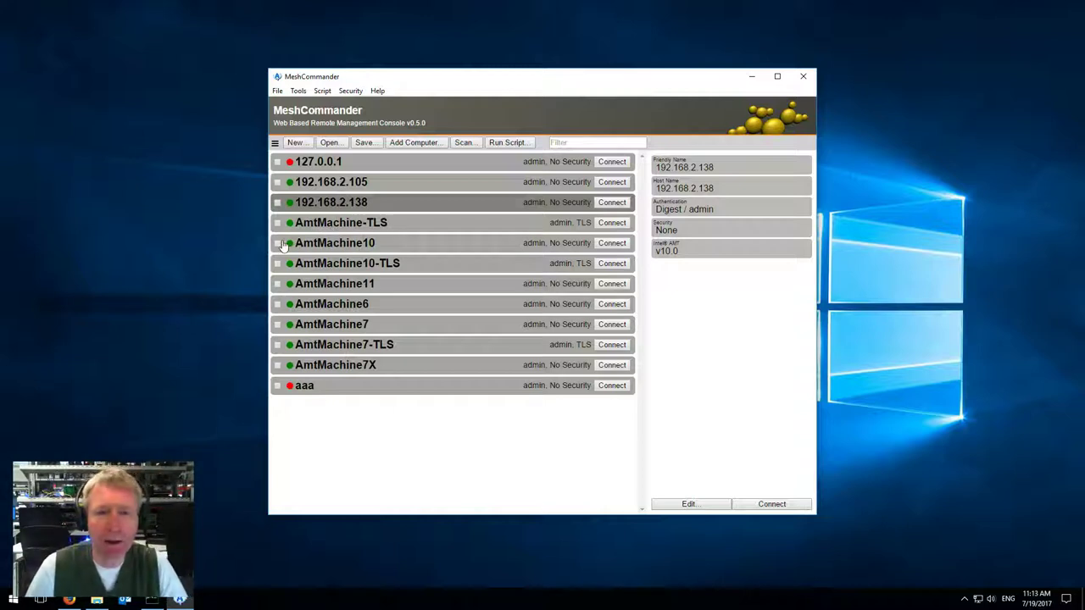
Delete 192.168.2.105 and 192.168.2.138 from the computer list
click(346, 188)
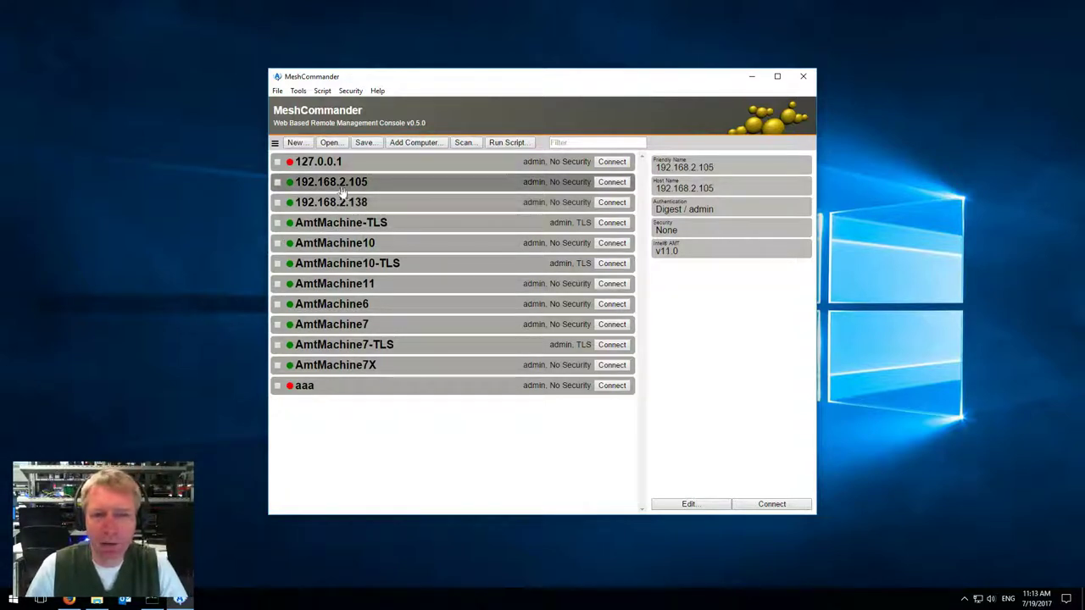
click(506, 207)
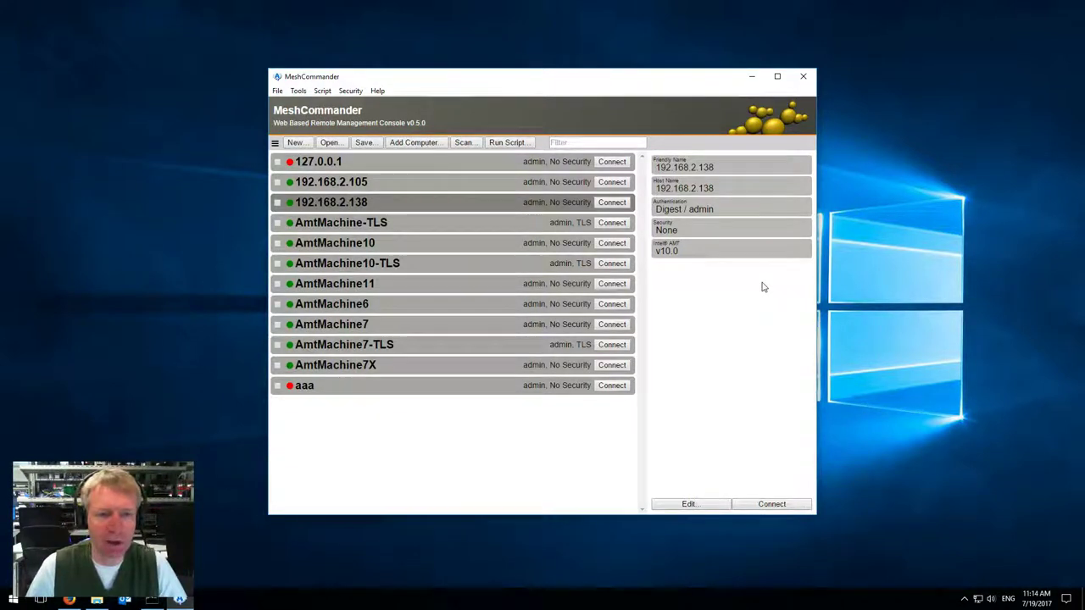
right_click(479, 203)
click(277, 201)
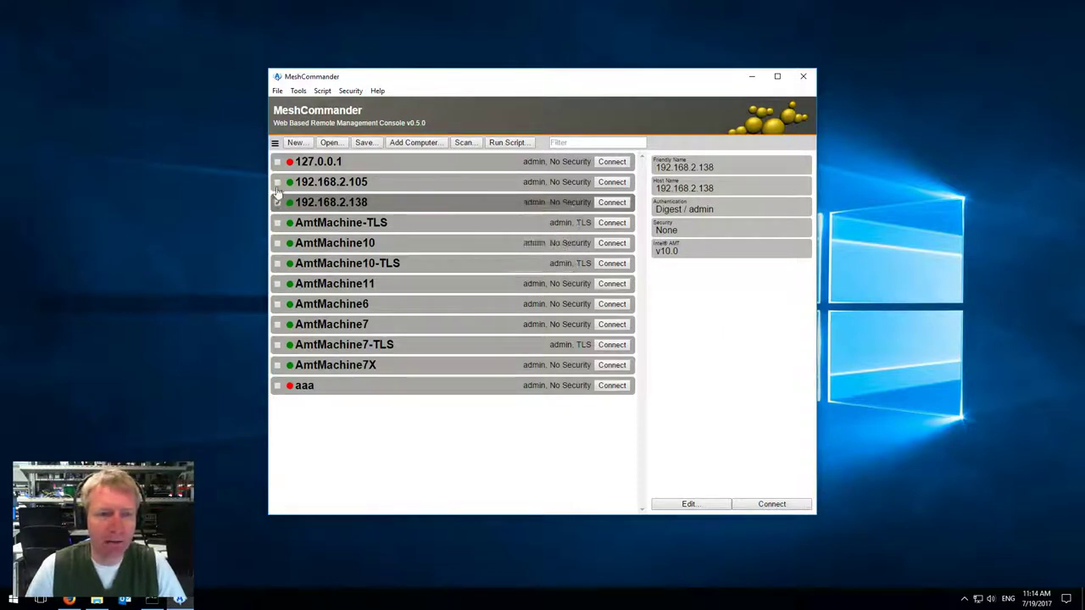
click(277, 182)
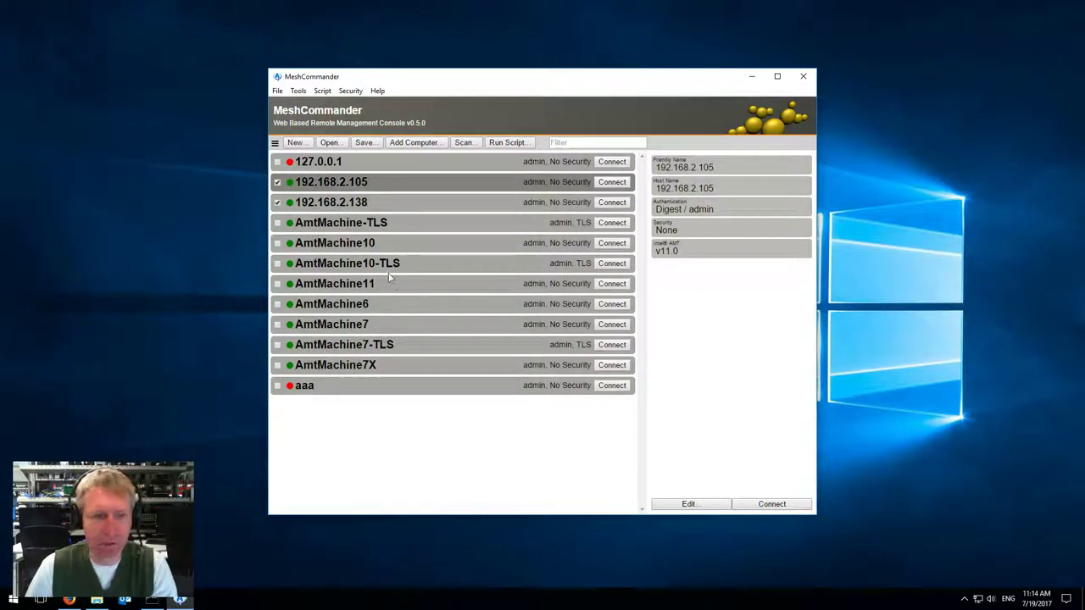
key(Delete)
click(564, 236)
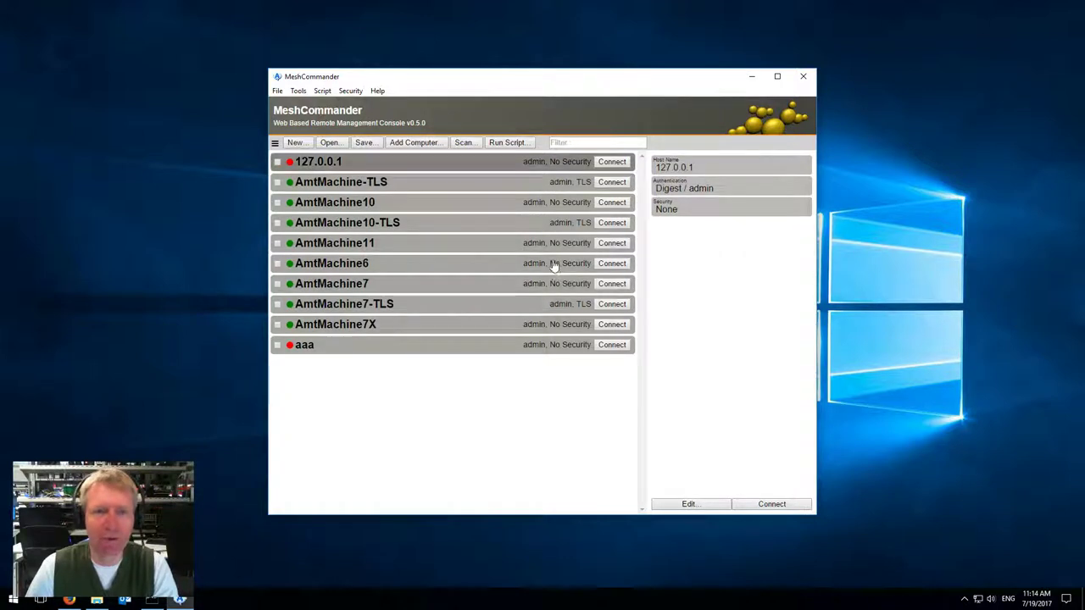
Rescan the 192.168.2.0/8 range and cancel without adding any devices
click(464, 143)
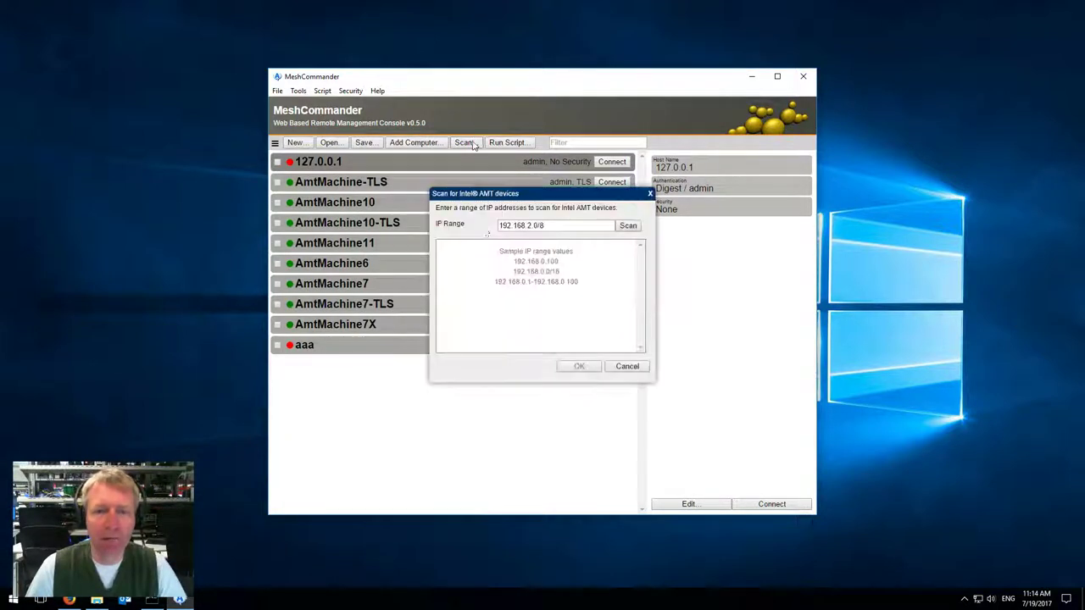
click(629, 227)
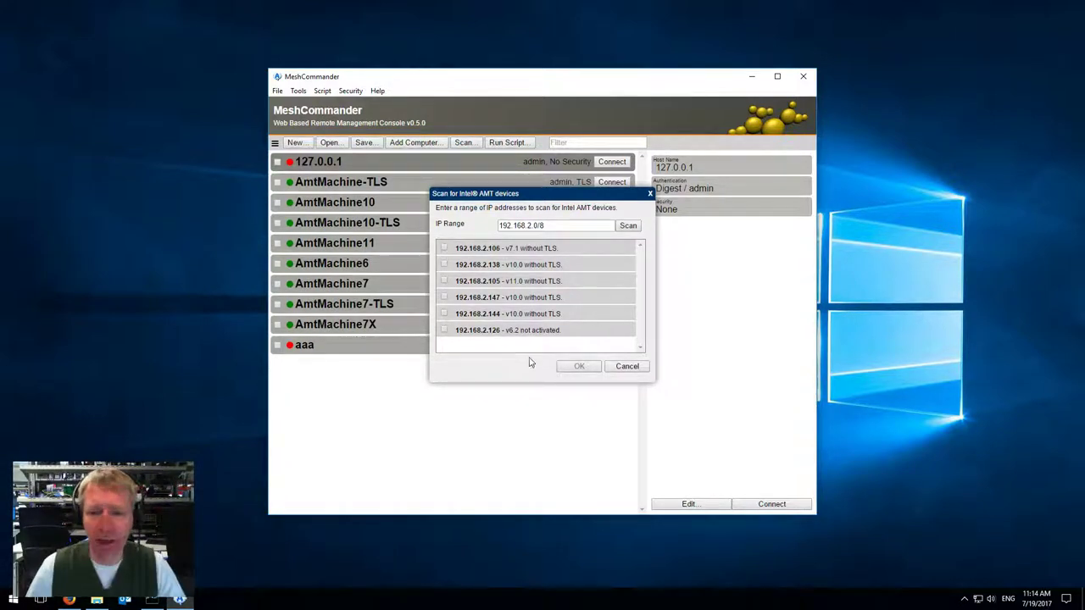
click(627, 367)
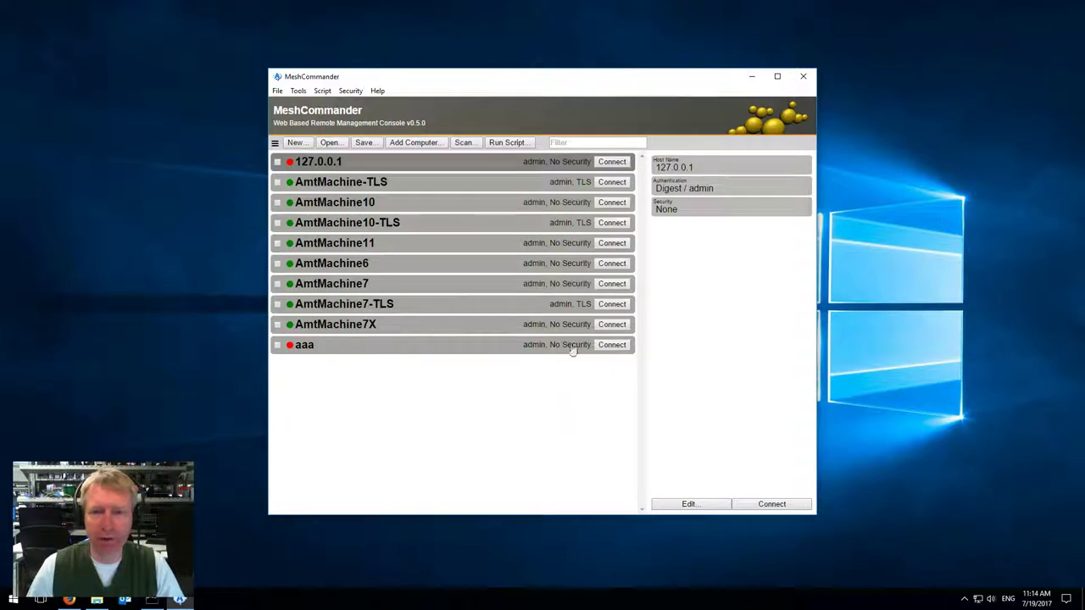
Minimize MeshCommander and bring the MeshCentral browser window forward, moved further right
click(750, 77)
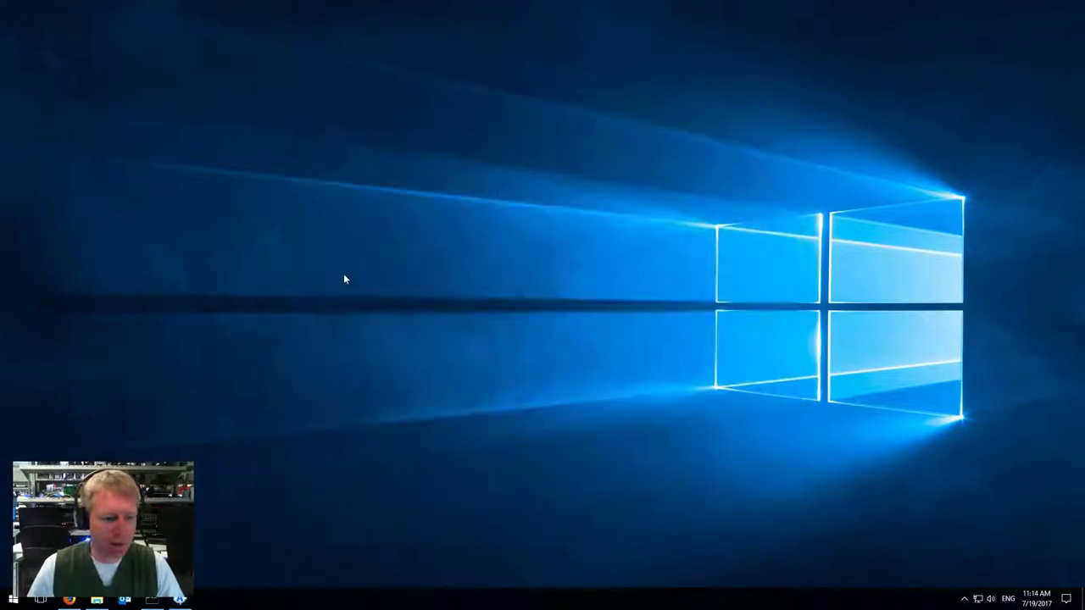
key(alt+Tab)
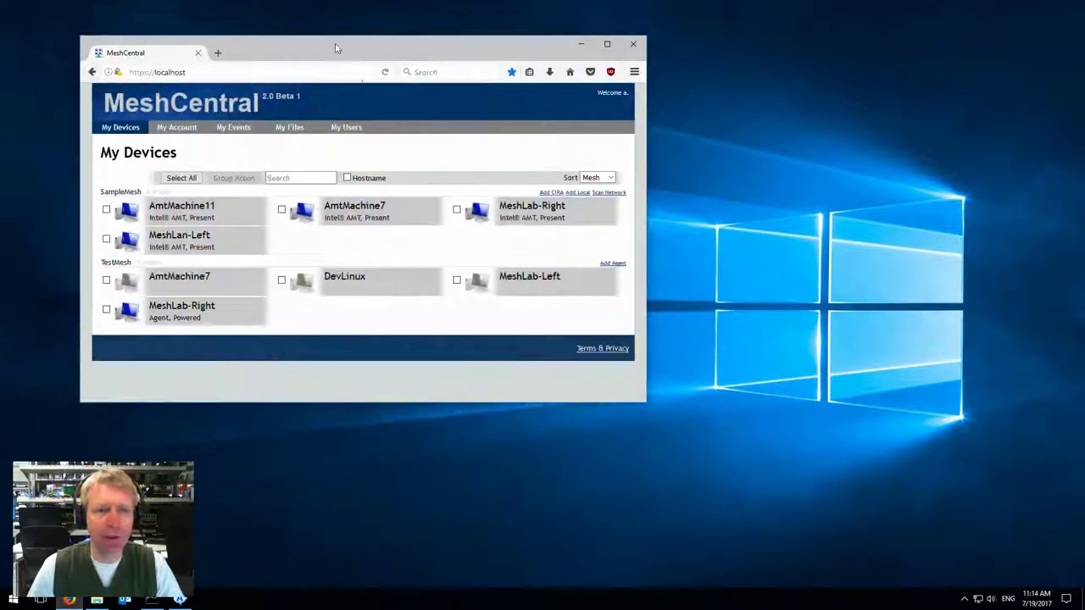
drag(336, 48, 483, 53)
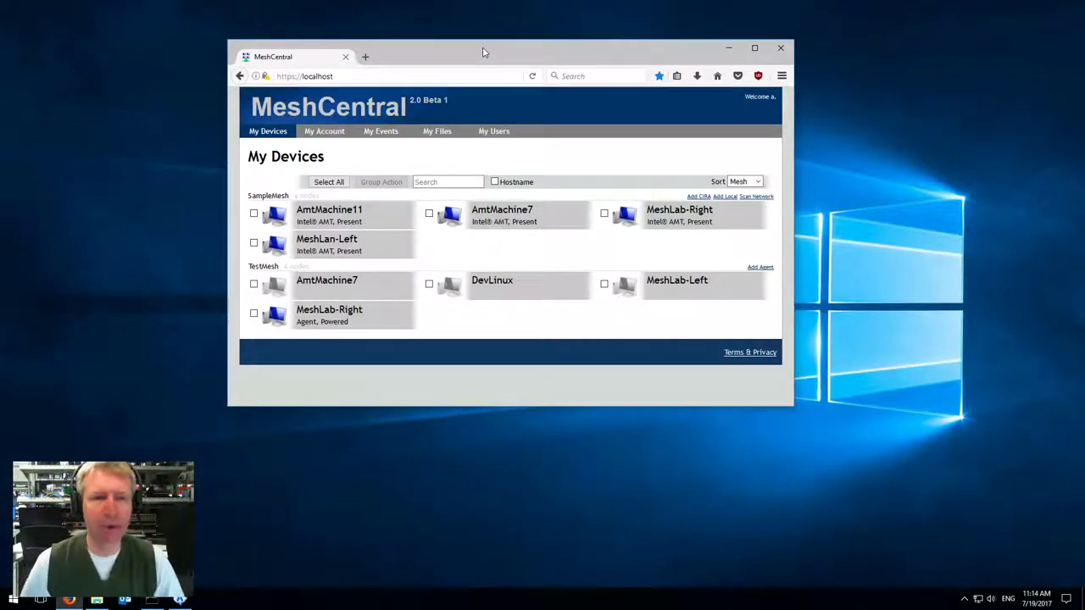
Preview a new mesh with Intel AMT Agent-less Policy type, cancel it, and return to My Devices
click(339, 133)
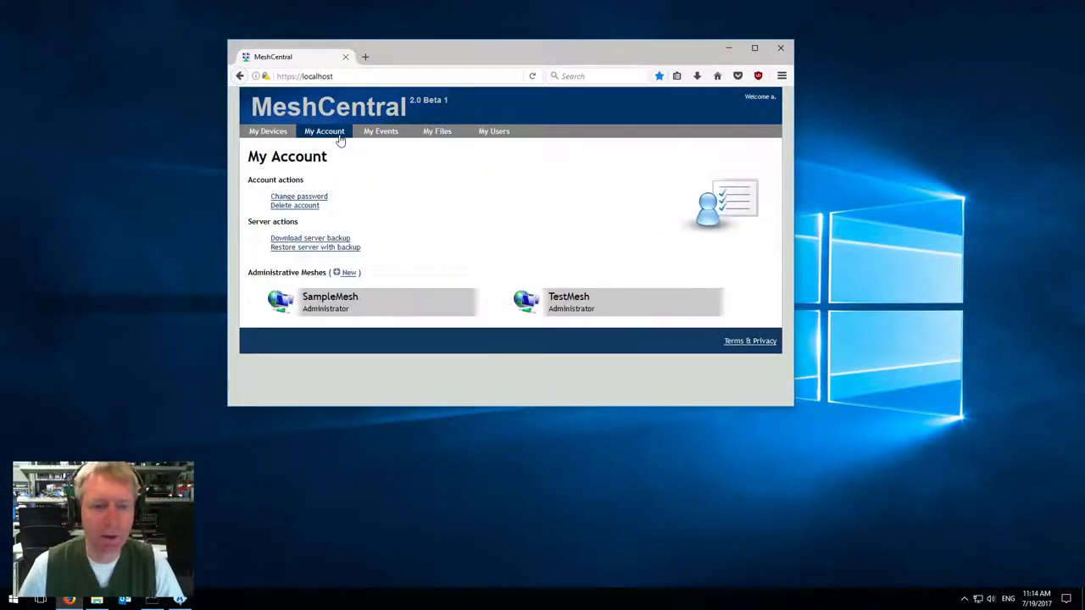
click(347, 272)
click(599, 238)
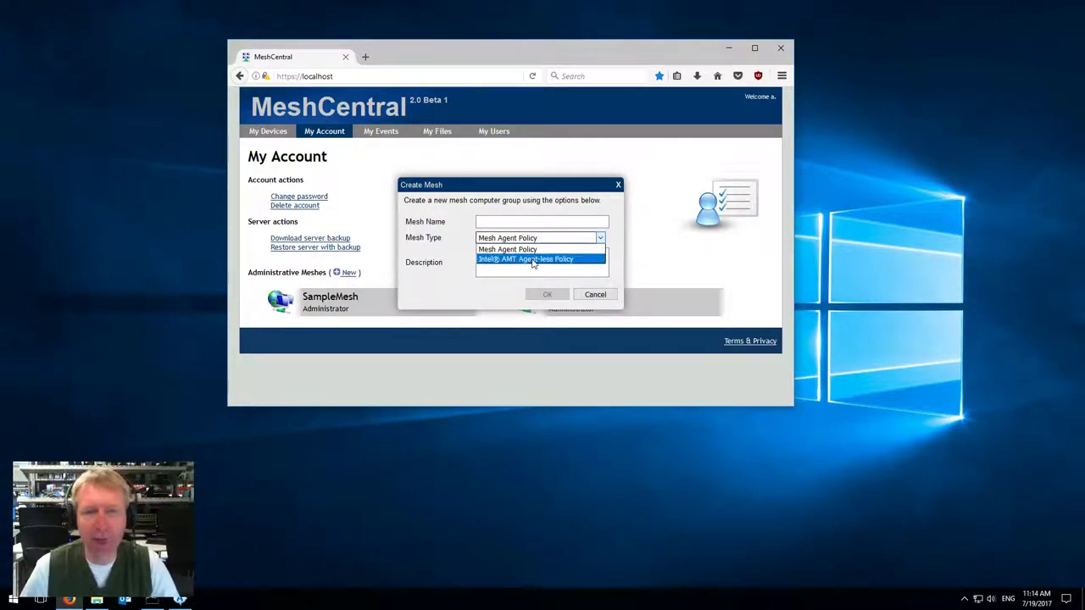
click(532, 260)
click(595, 294)
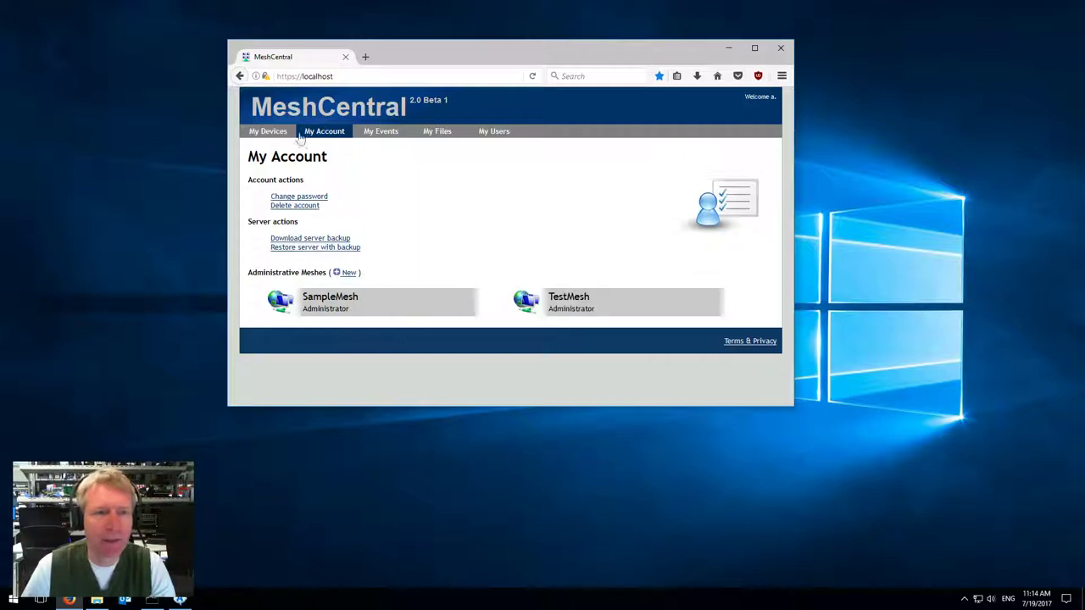
click(268, 131)
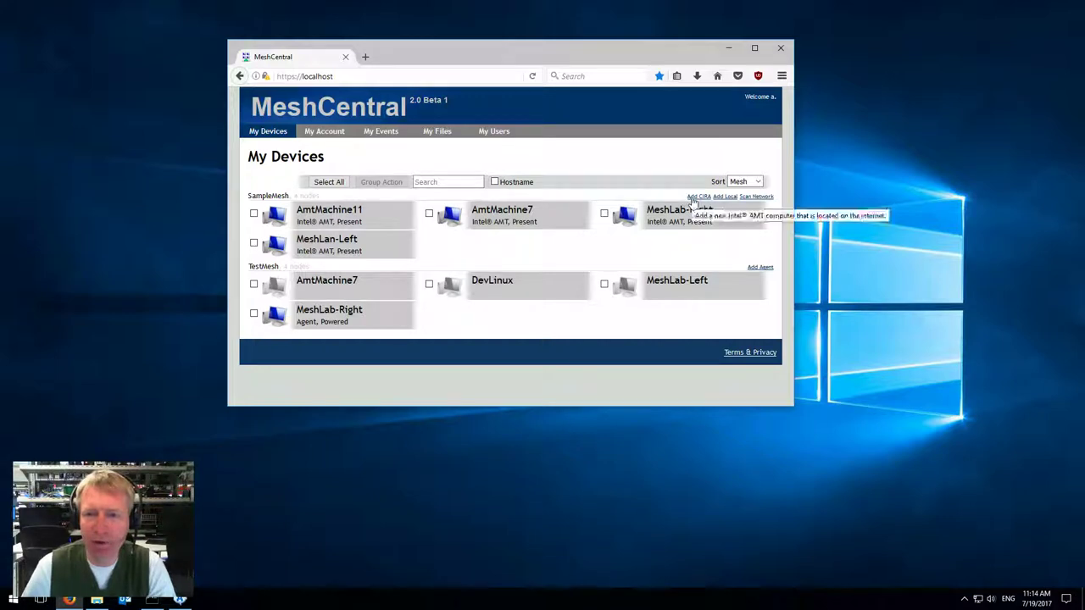
After cancelling Add Local, scan 192.168.0.0/16 and add 192.168.2.147 and 192.168.2.105 to SampleMesh
click(724, 198)
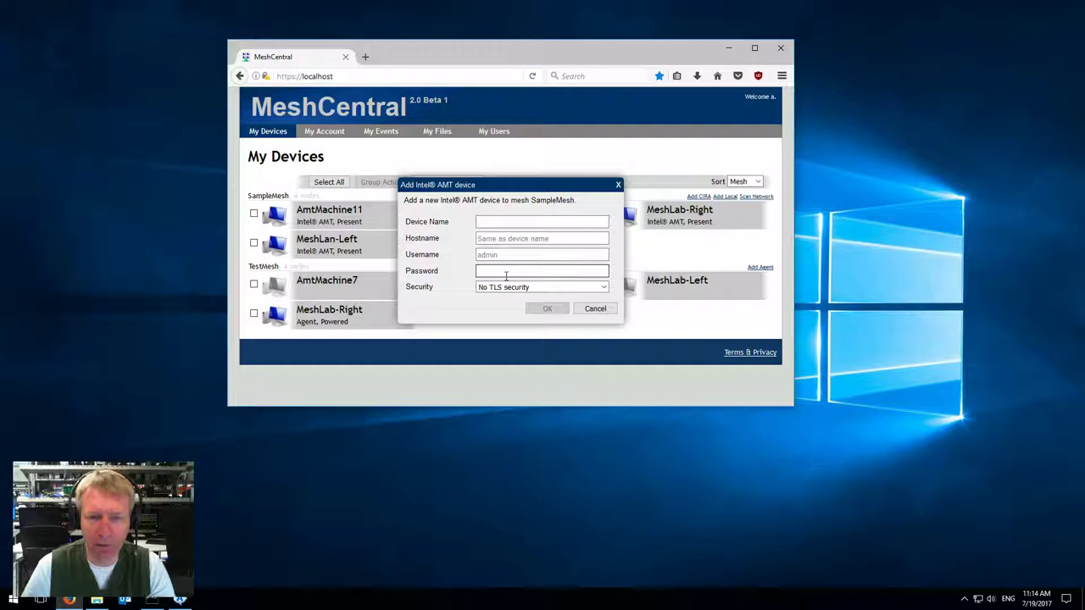
click(595, 308)
click(752, 199)
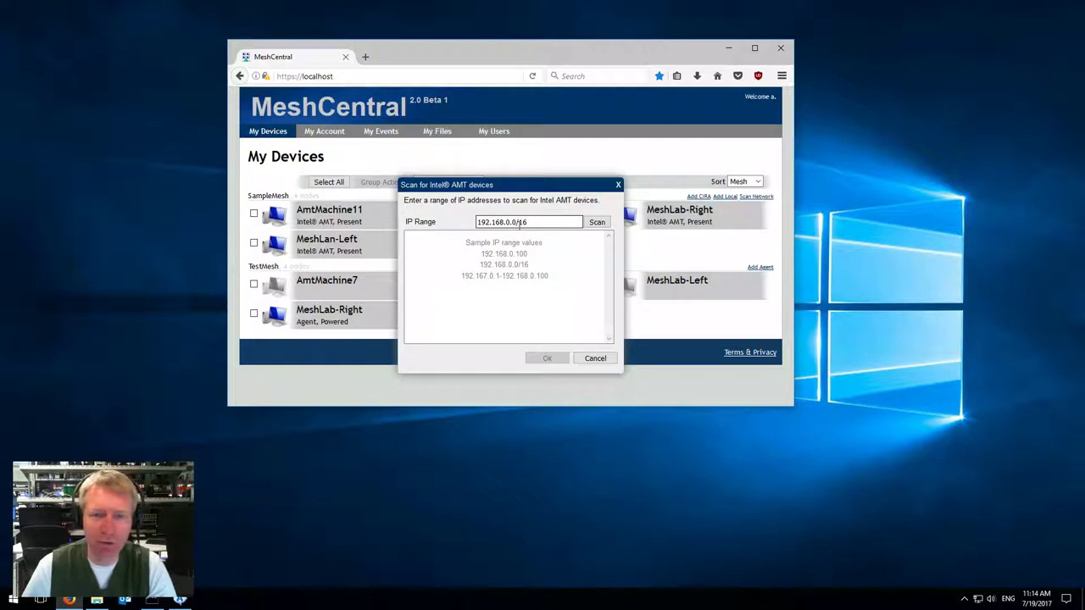
click(597, 222)
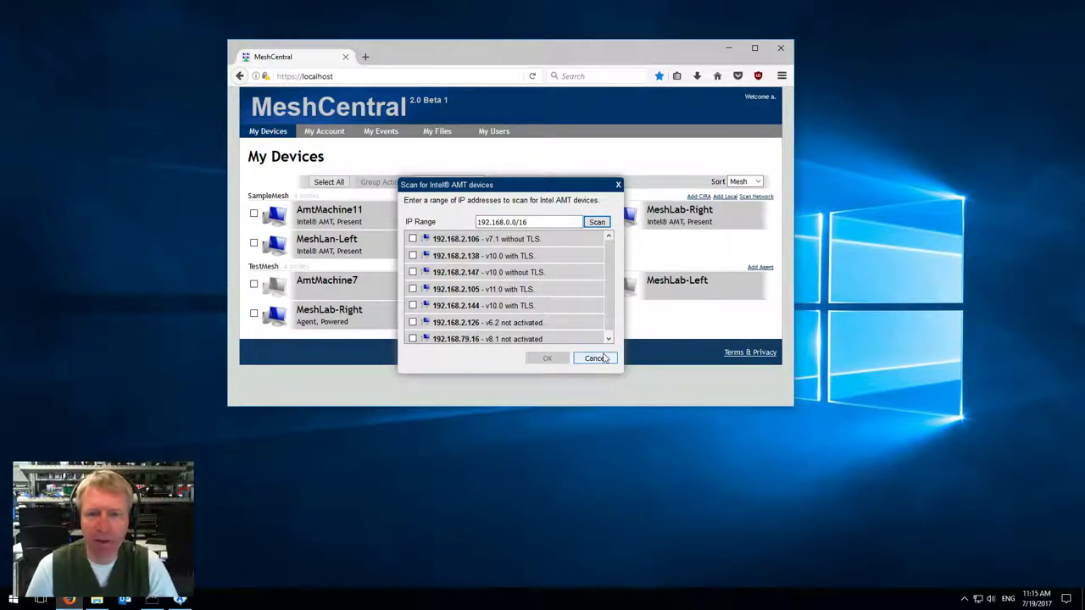
click(411, 272)
click(413, 289)
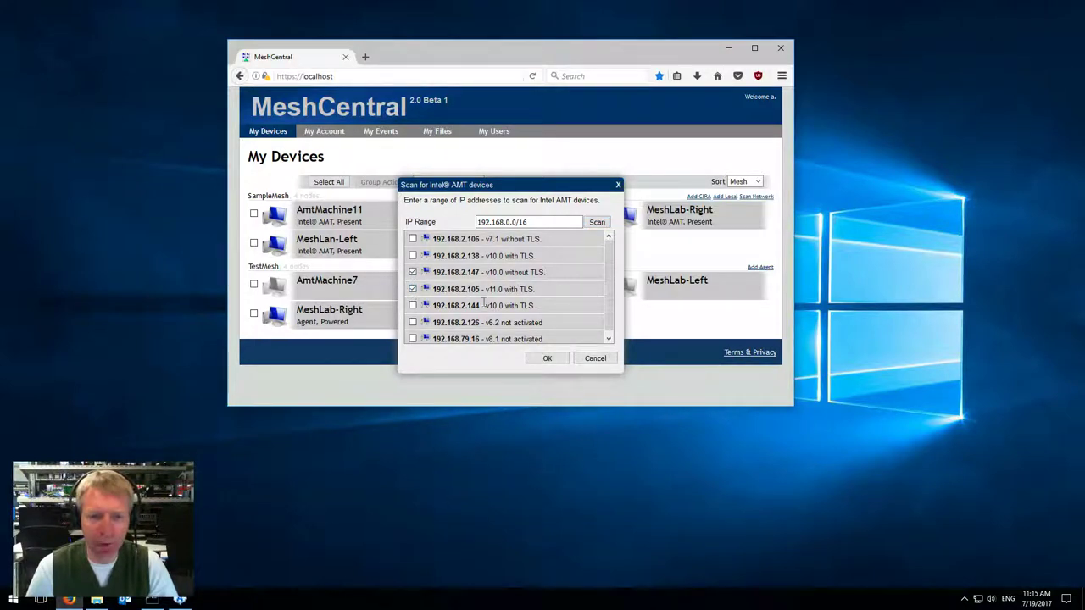
click(549, 358)
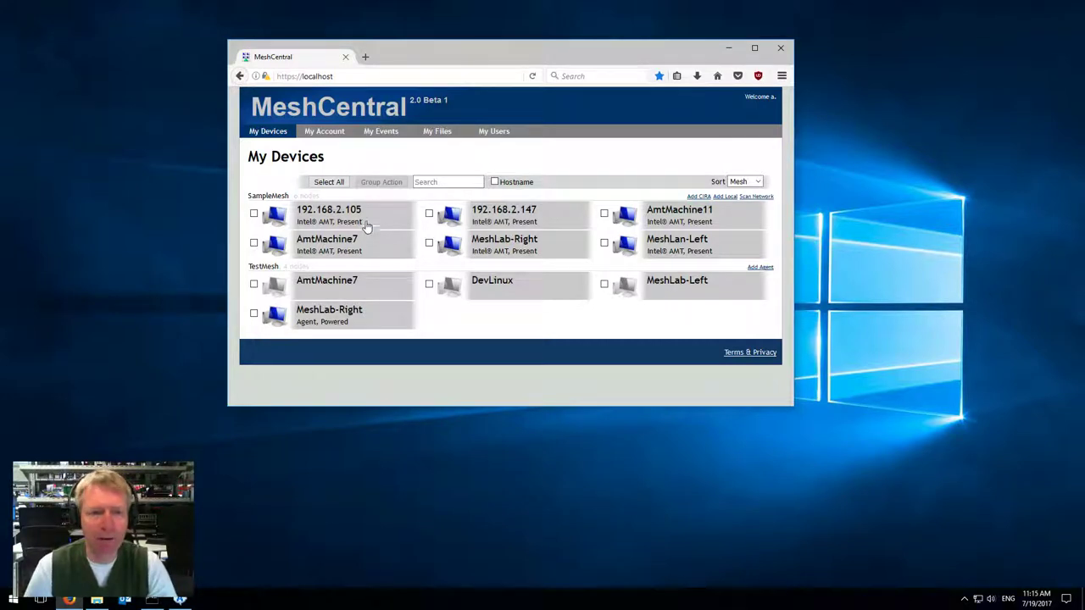
Delete device 192.168.2.105 from SampleMesh, confirming the deletion
click(365, 229)
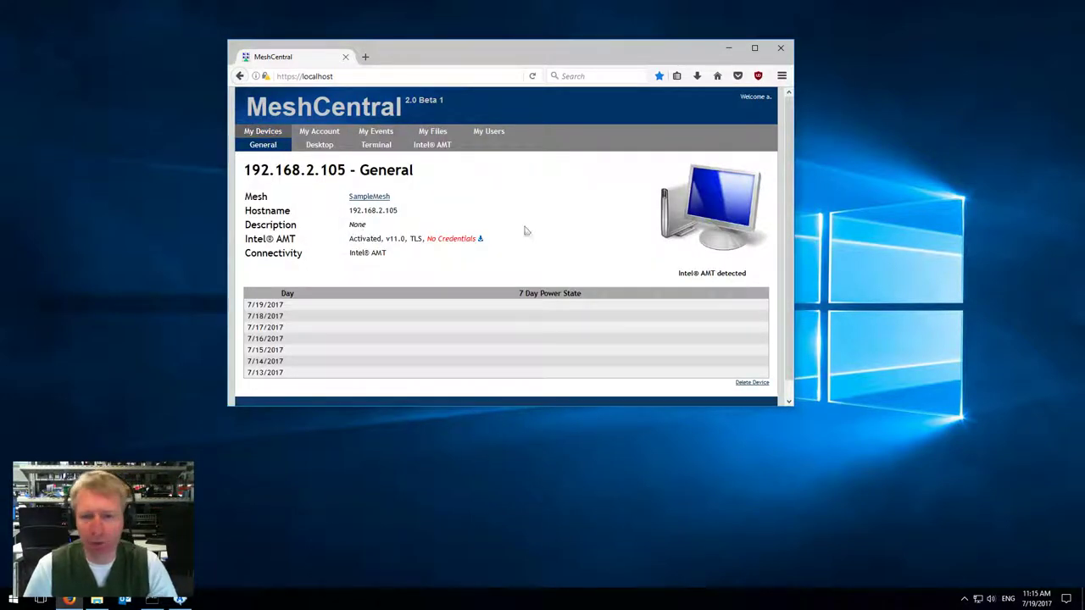
drag(721, 408, 722, 435)
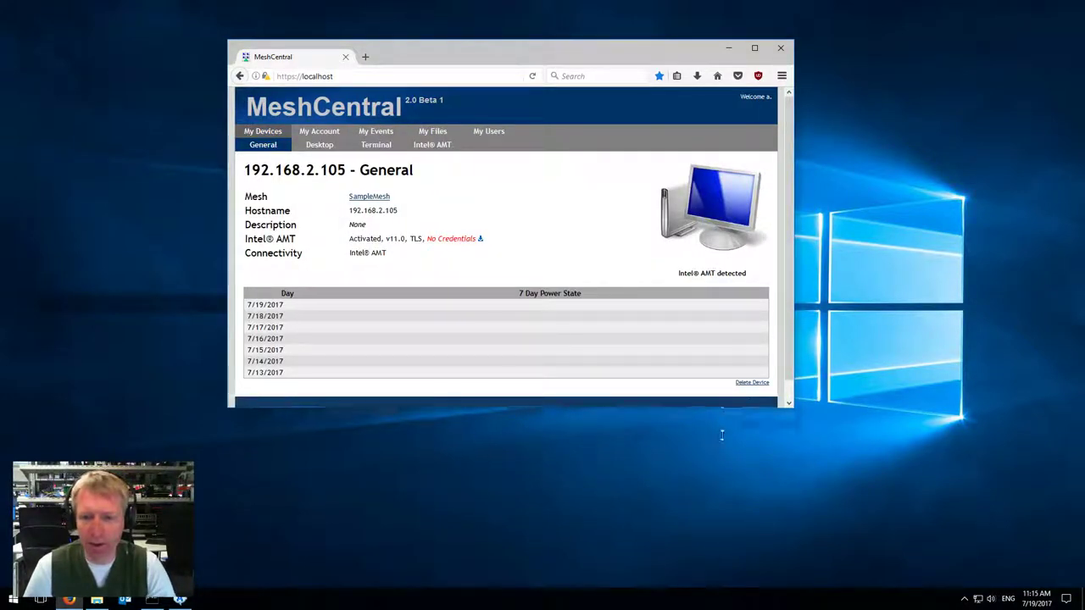
click(756, 382)
click(410, 220)
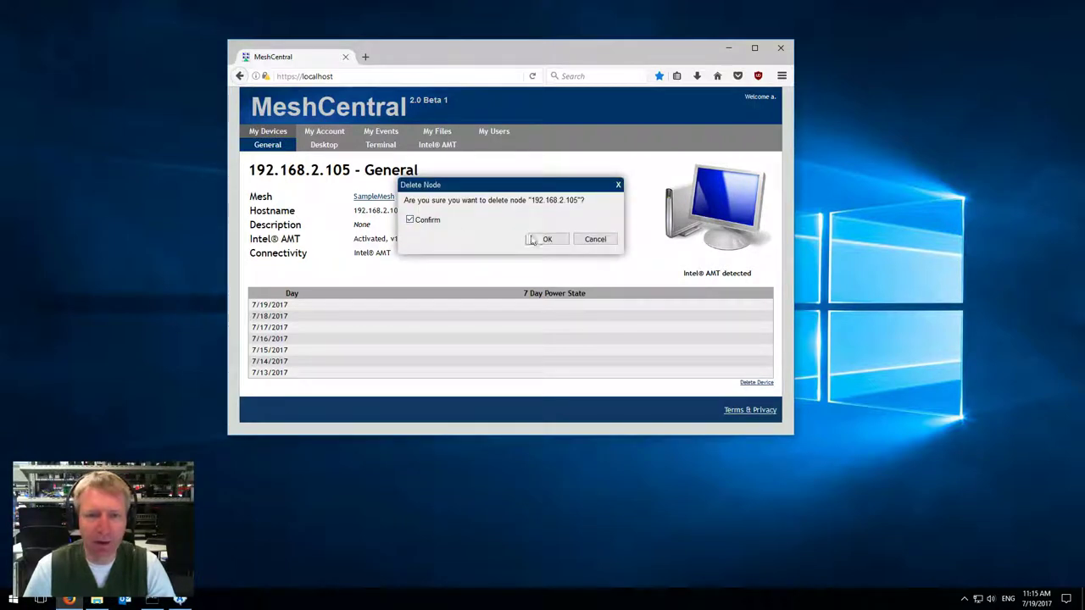
click(542, 239)
Delete device 192.168.2.147 the same way, then open AmtMachine7's device page
click(354, 221)
click(753, 382)
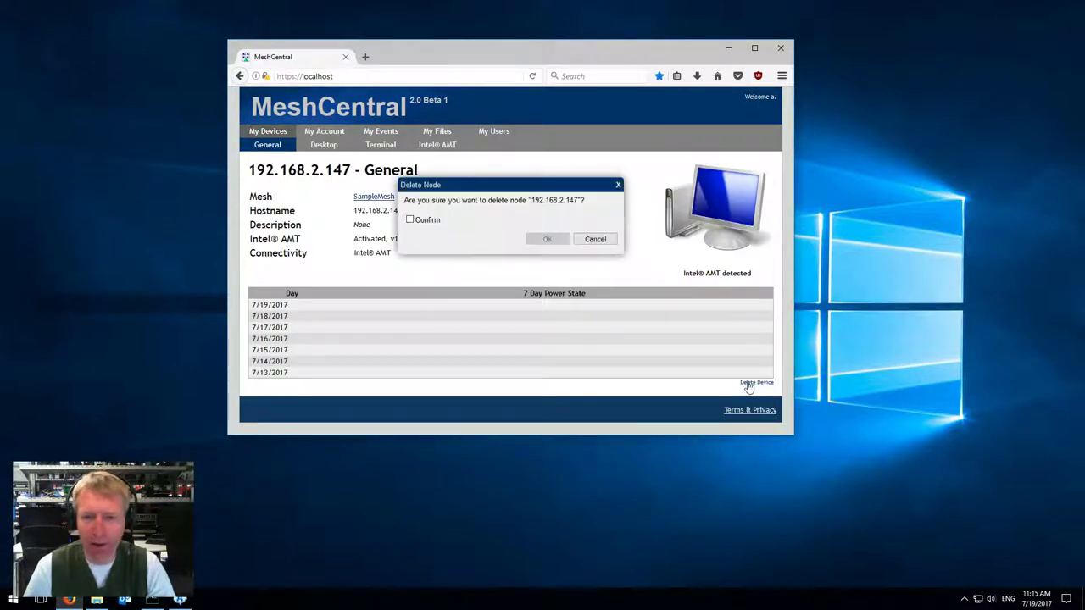
click(408, 224)
click(541, 239)
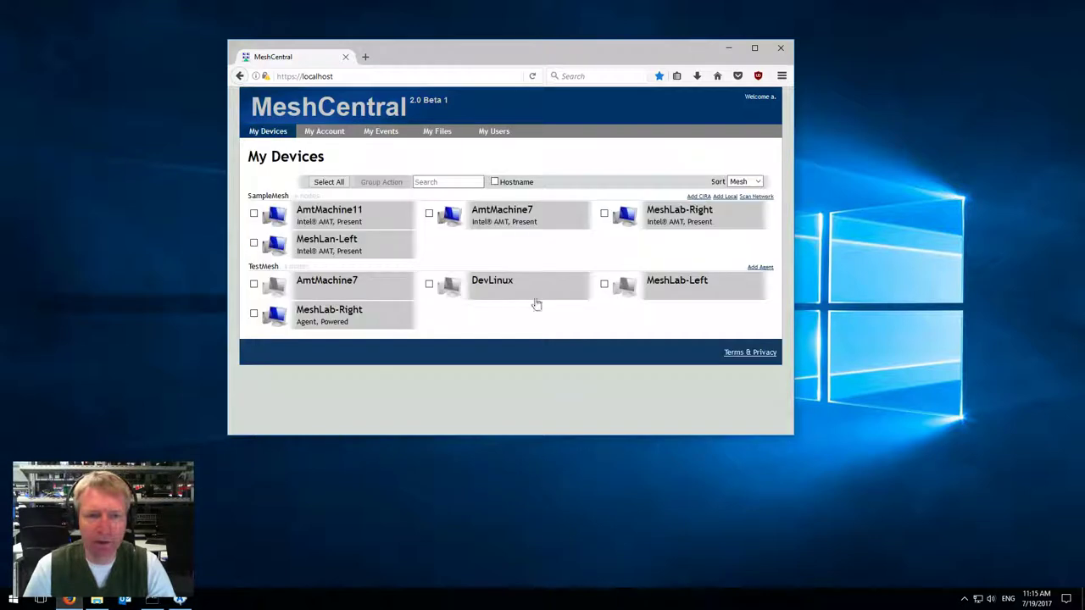
click(495, 220)
Connect to AmtMachine7's hardware remote desktop, enlarge the window, then disconnect and return to My Devices
click(319, 145)
click(263, 196)
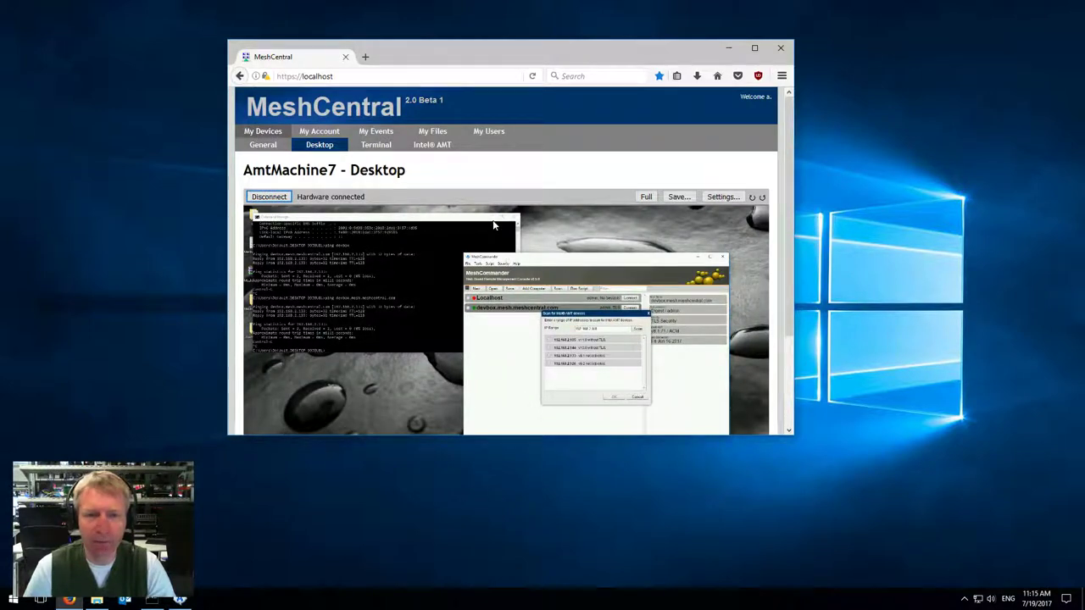
drag(597, 437, 599, 534)
drag(554, 265, 549, 263)
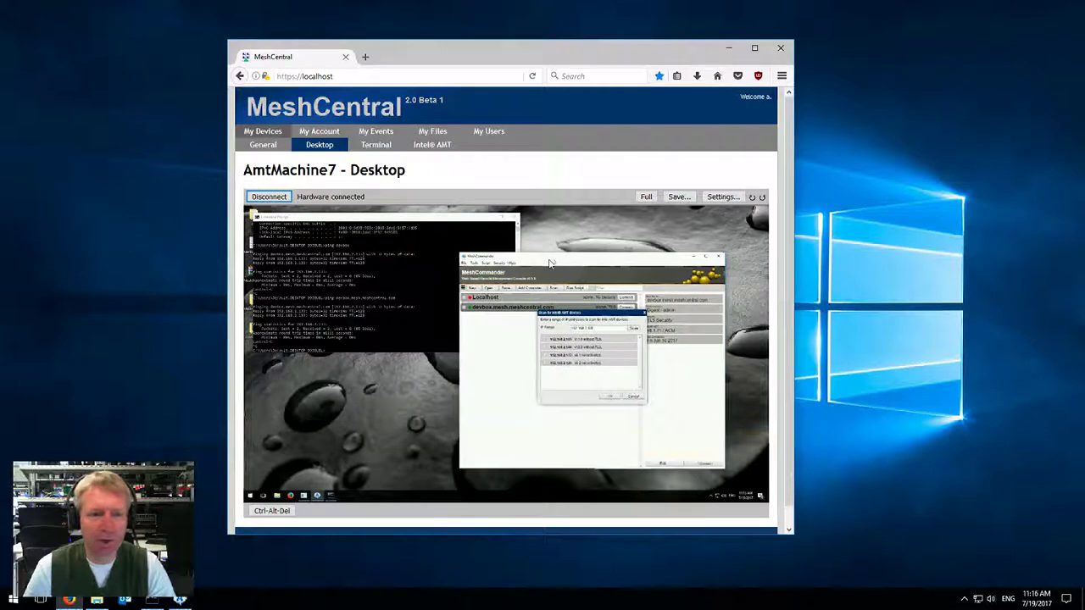
click(269, 196)
click(265, 132)
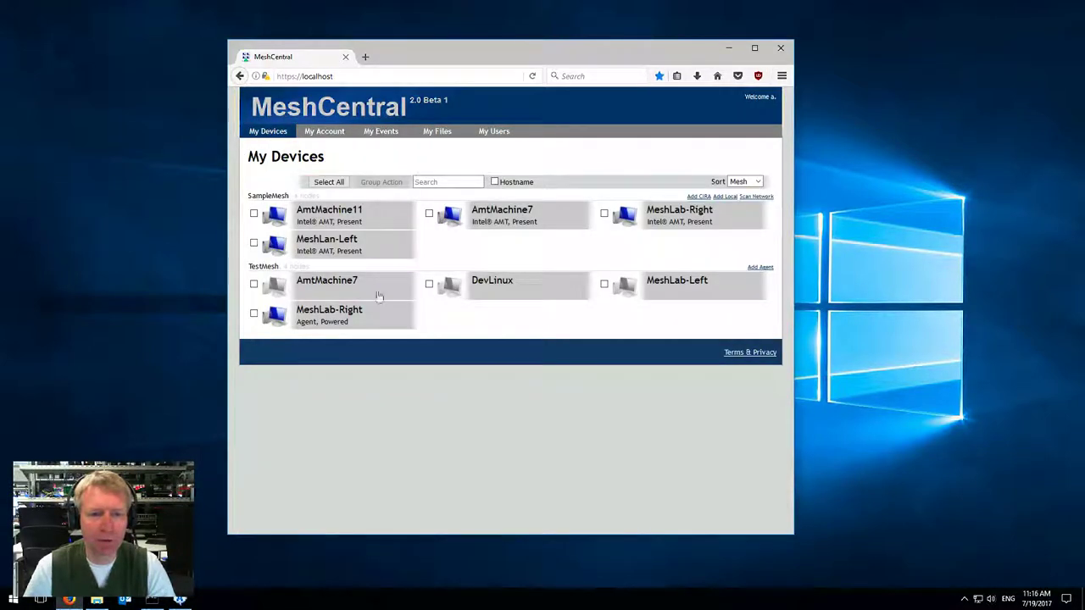